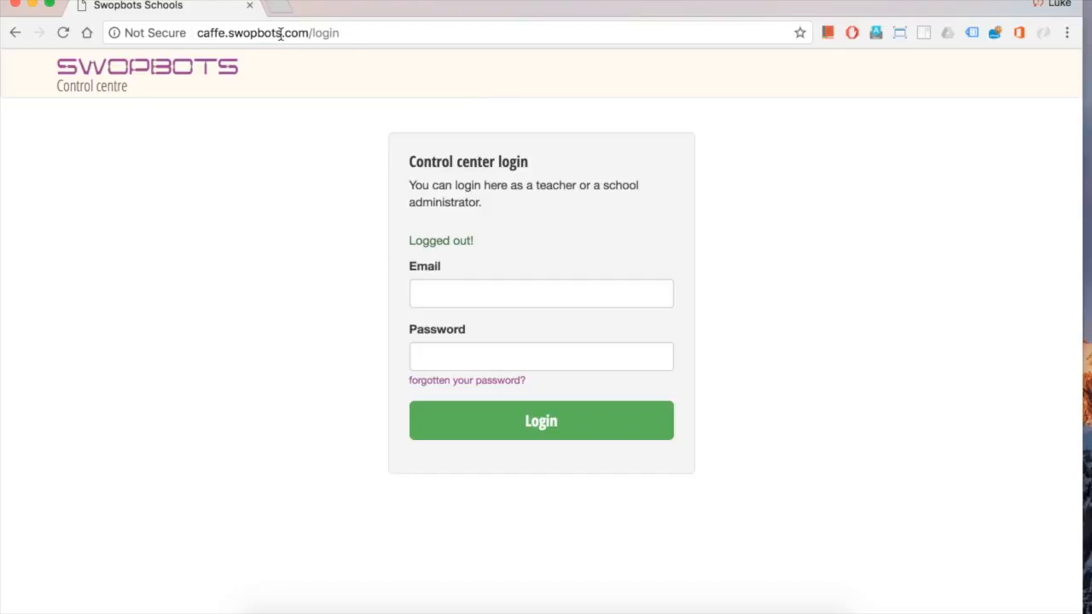
# Load the caffe.swopbots.com site in the browser
pyautogui.moveTo(353, 32); pyautogui.dragTo(193, 37)
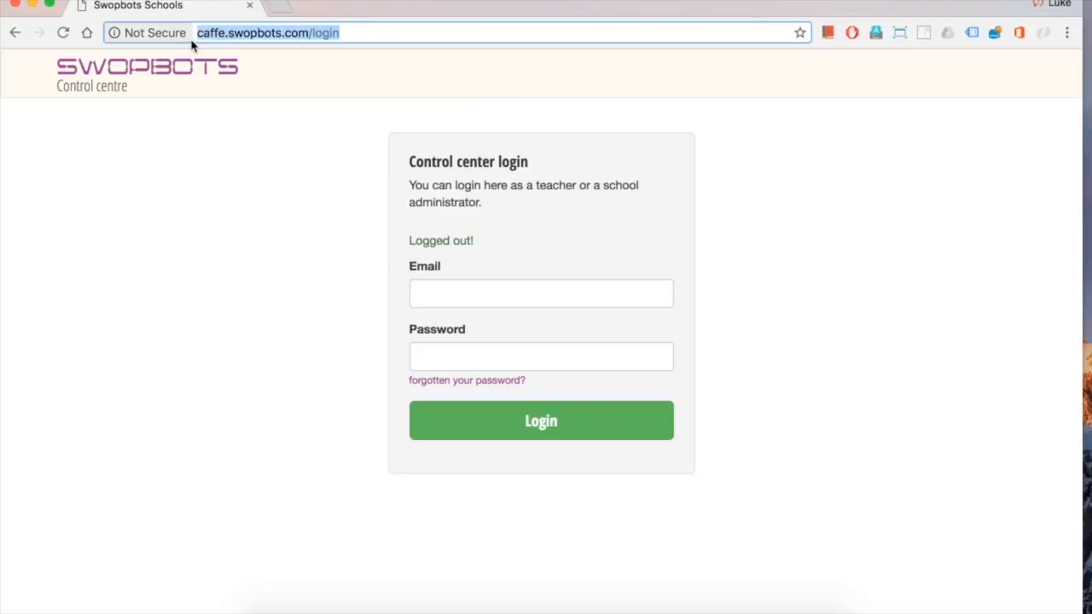
pyautogui.write('caffe')
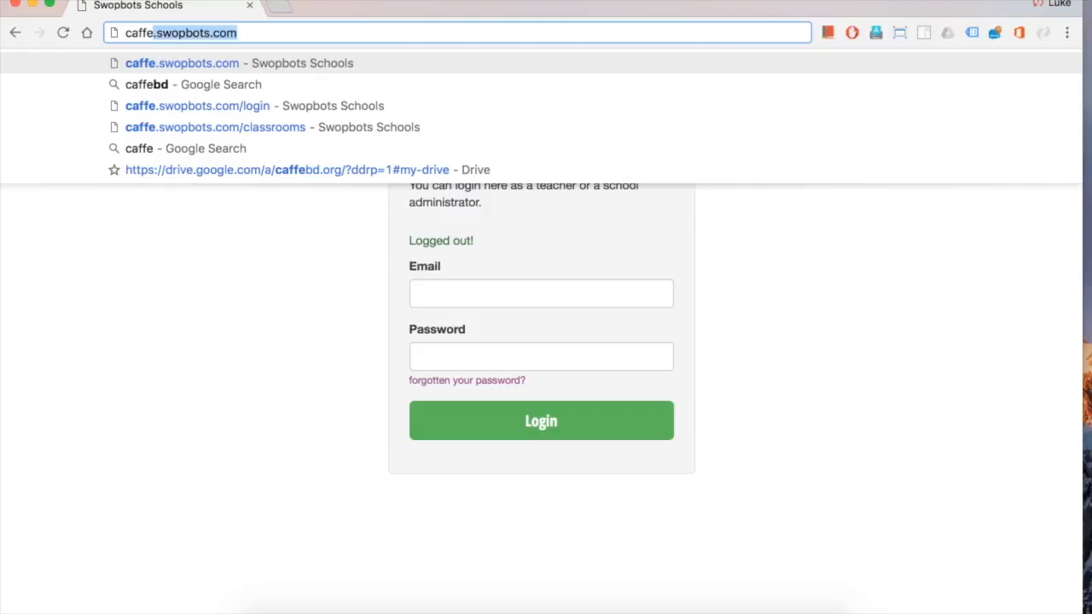
pyautogui.press('Right')
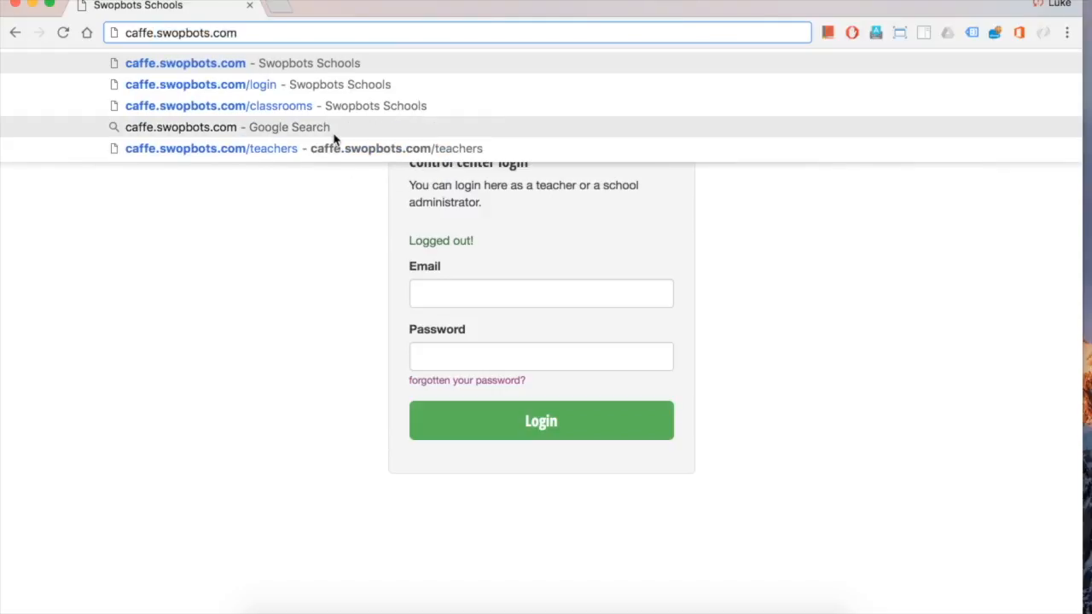
pyautogui.press('Return')
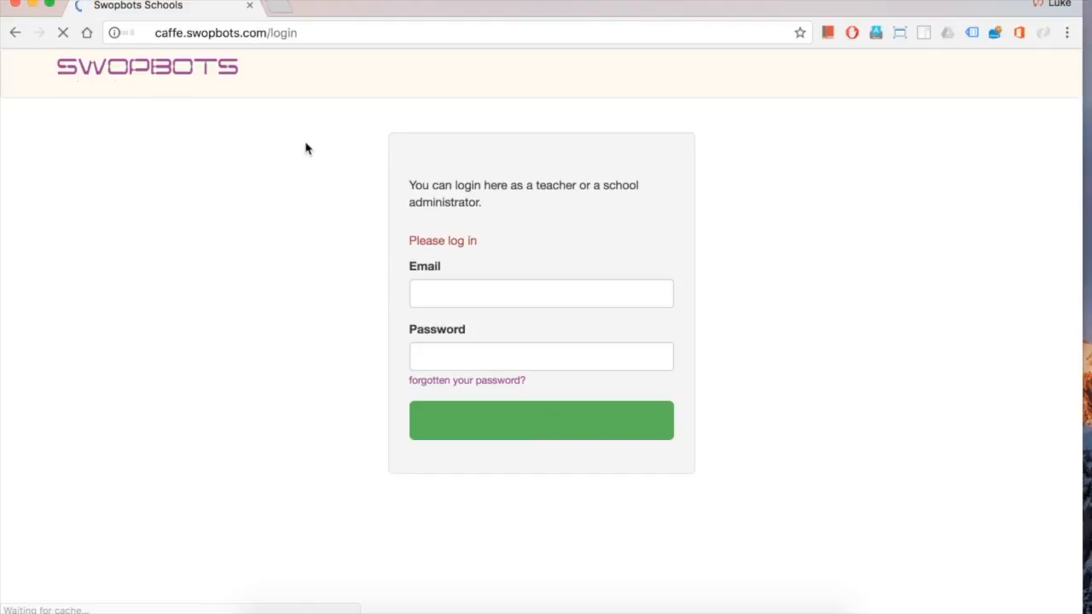
# Log in with the school administrator's e-mail and password
pyautogui.click(469, 292)
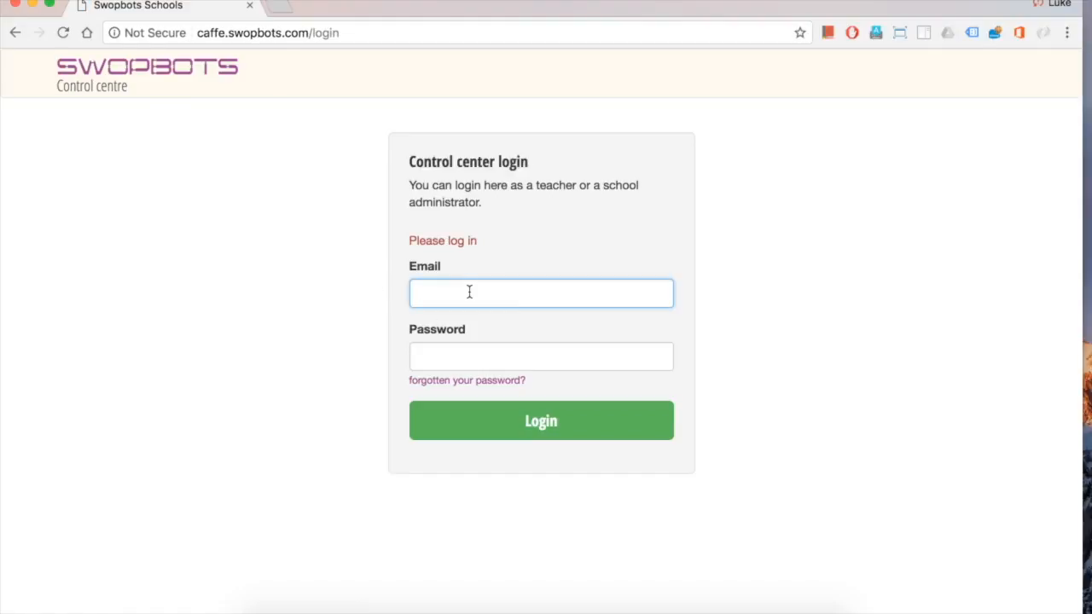
pyautogui.press('Tab')
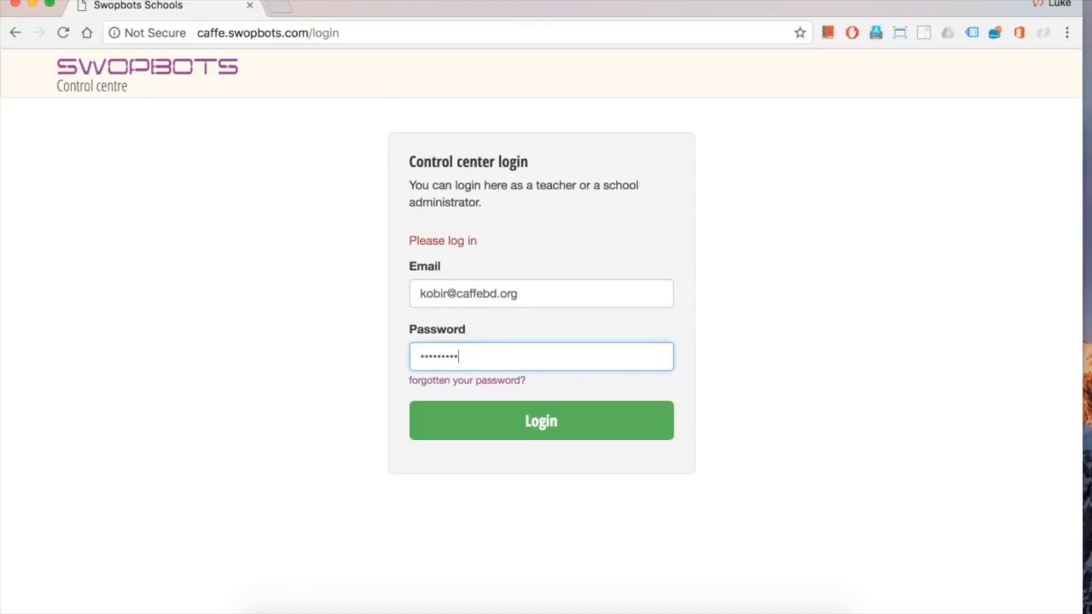
pyautogui.press('Return')
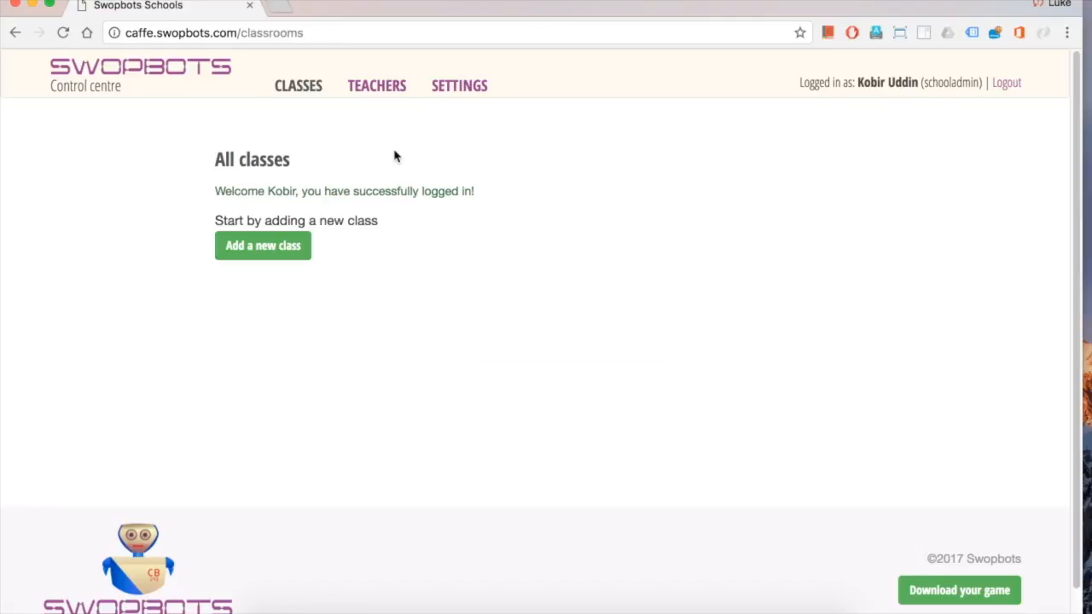
# Look over Settings and the edit-details form, cancel unchanged, then go to the Teachers page
pyautogui.moveTo(981, 83); pyautogui.dragTo(927, 84)
pyautogui.click(907, 160)
pyautogui.click(461, 89)
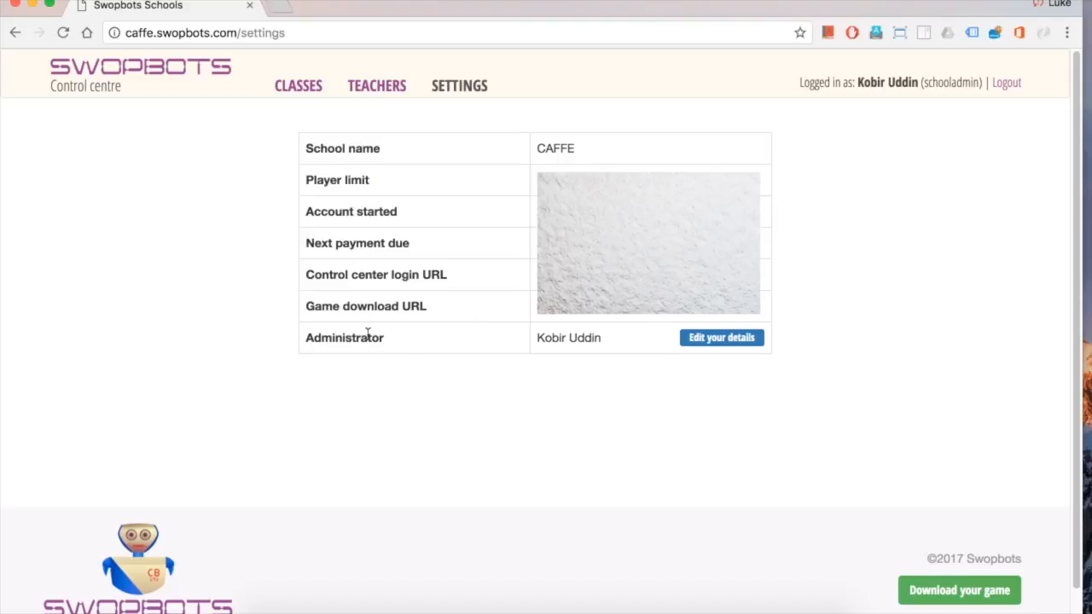
pyautogui.click(721, 338)
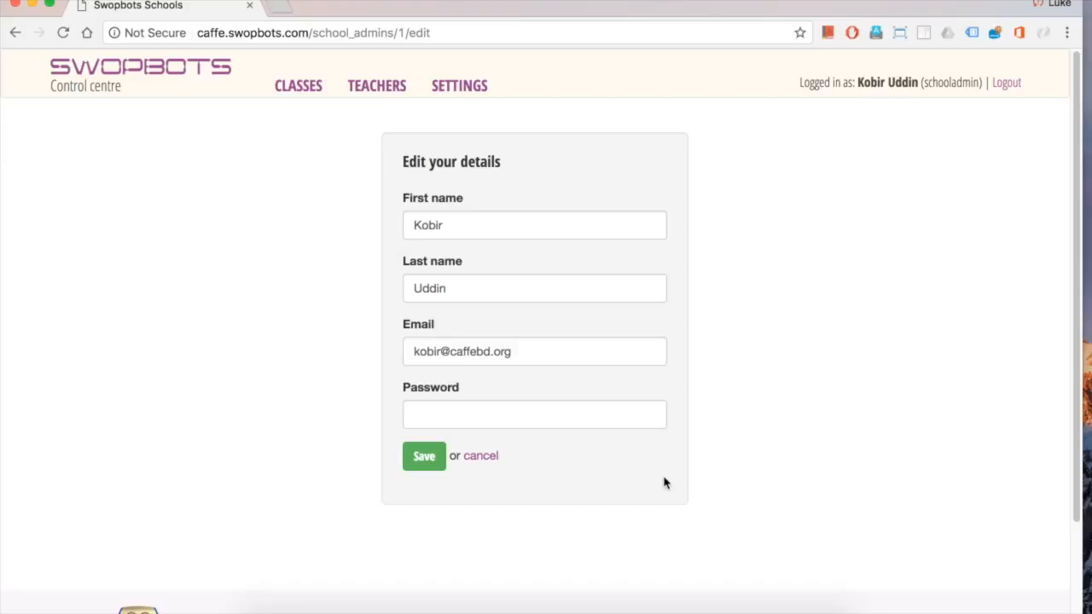
pyautogui.click(481, 457)
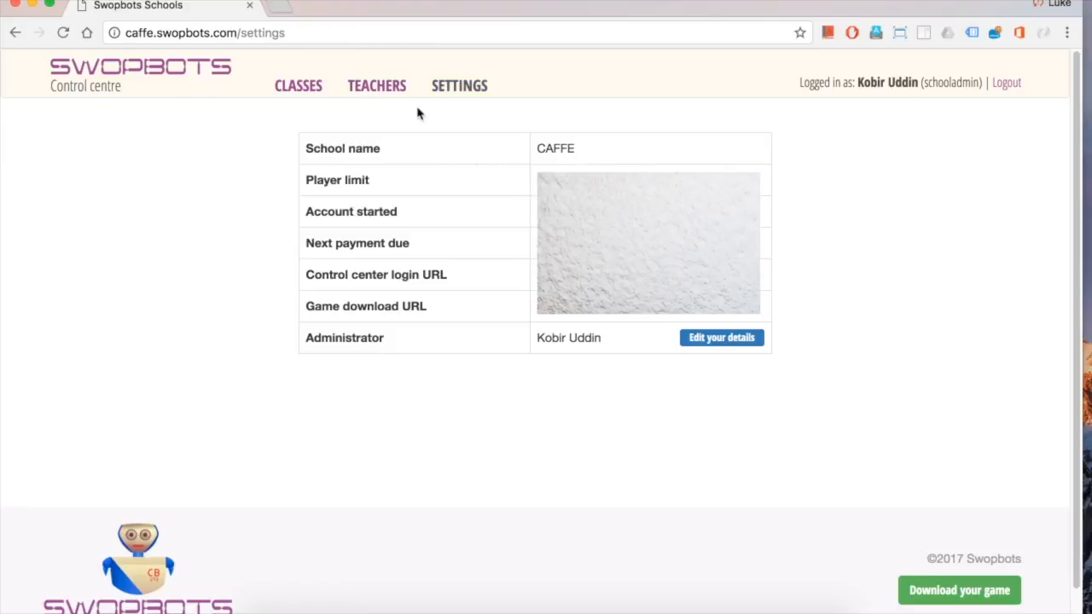
pyautogui.click(389, 89)
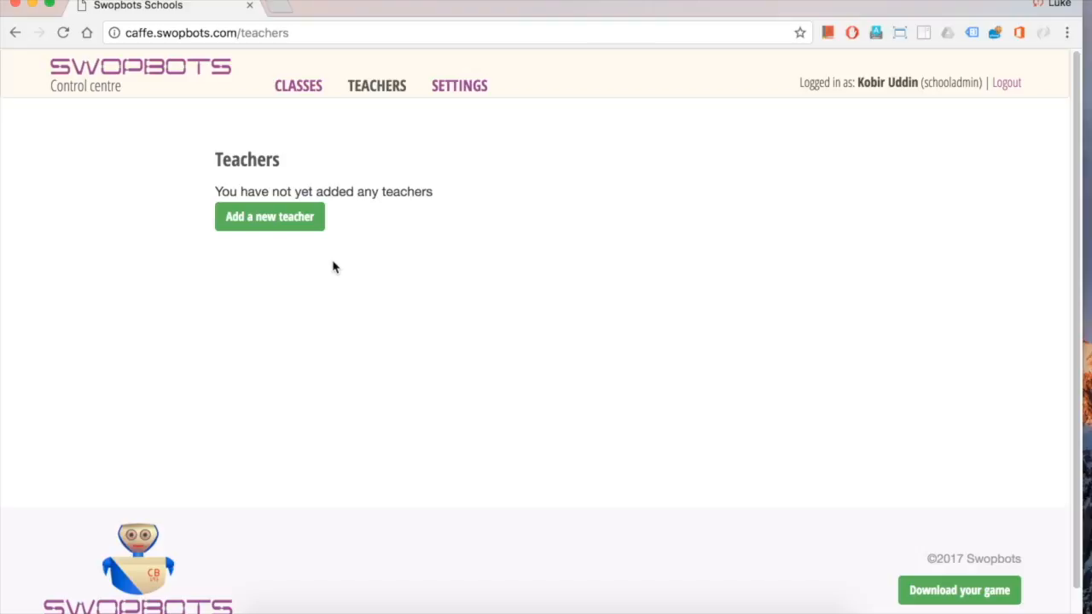
# Add a teacher with first name, last name, e-mail and password, and save the account
pyautogui.click(273, 219)
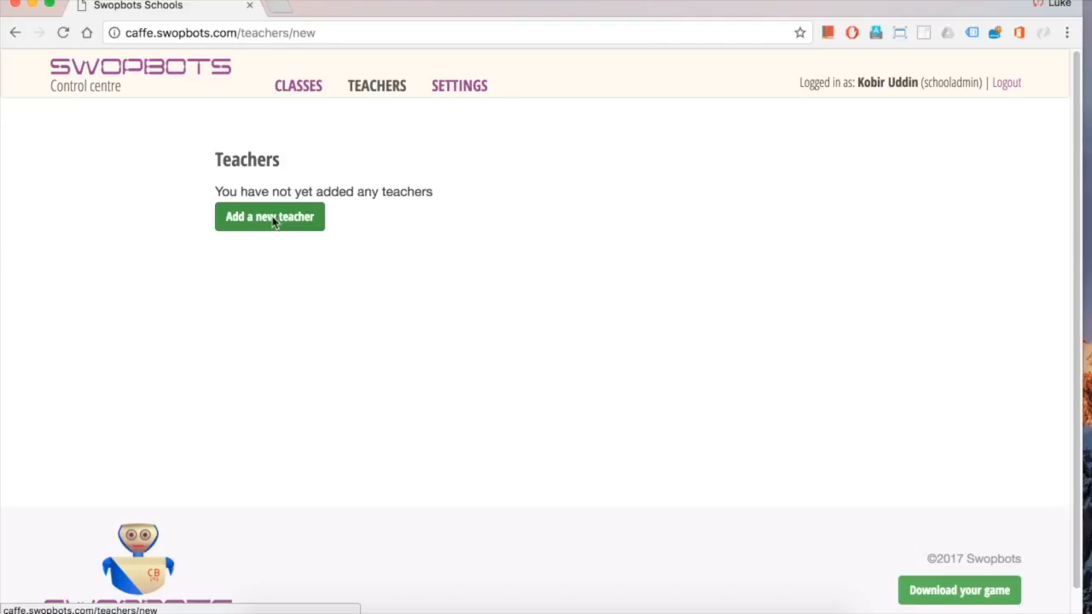
pyautogui.click(461, 222)
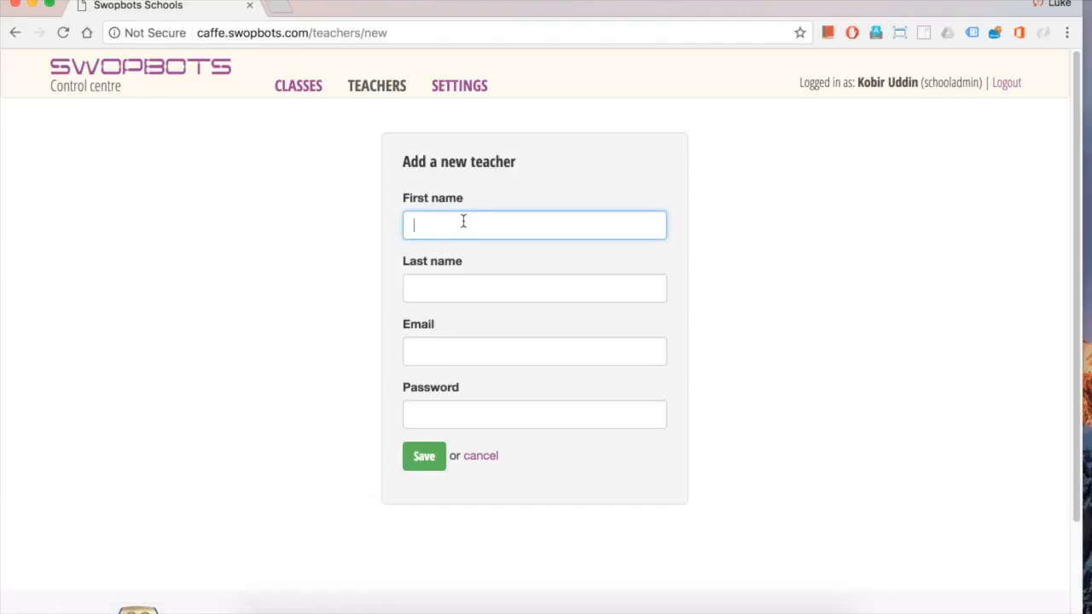
pyautogui.press('Tab')
pyautogui.press('Tab')
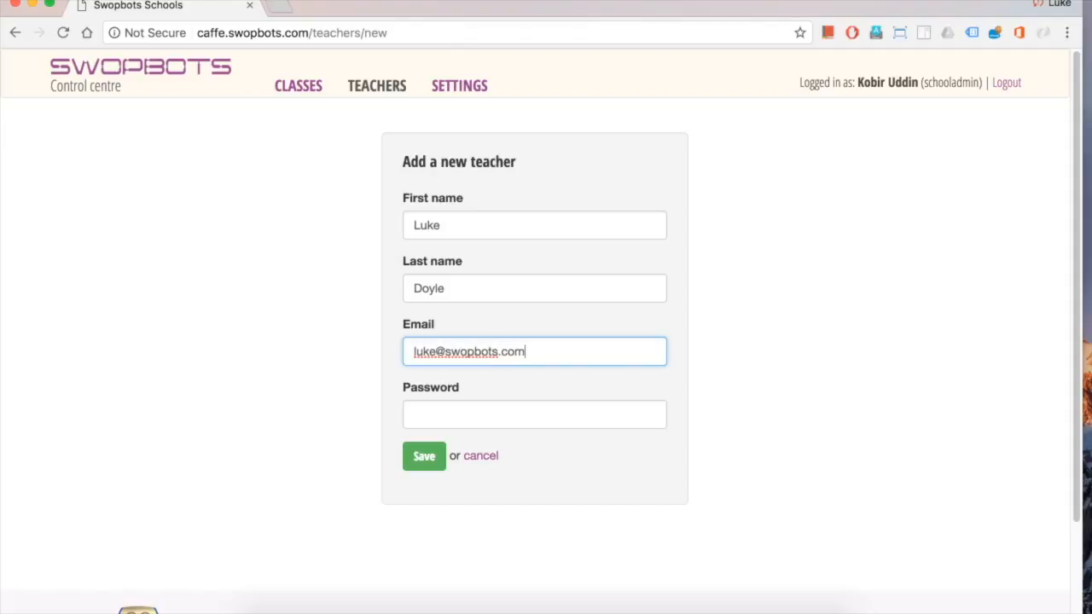
pyautogui.press('Tab')
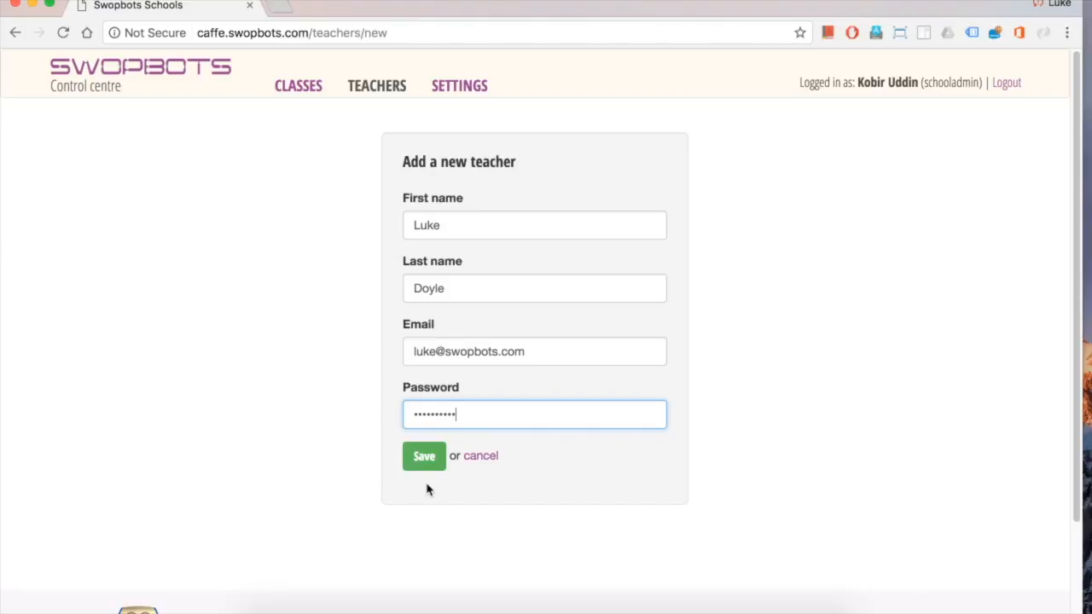
pyautogui.click(424, 458)
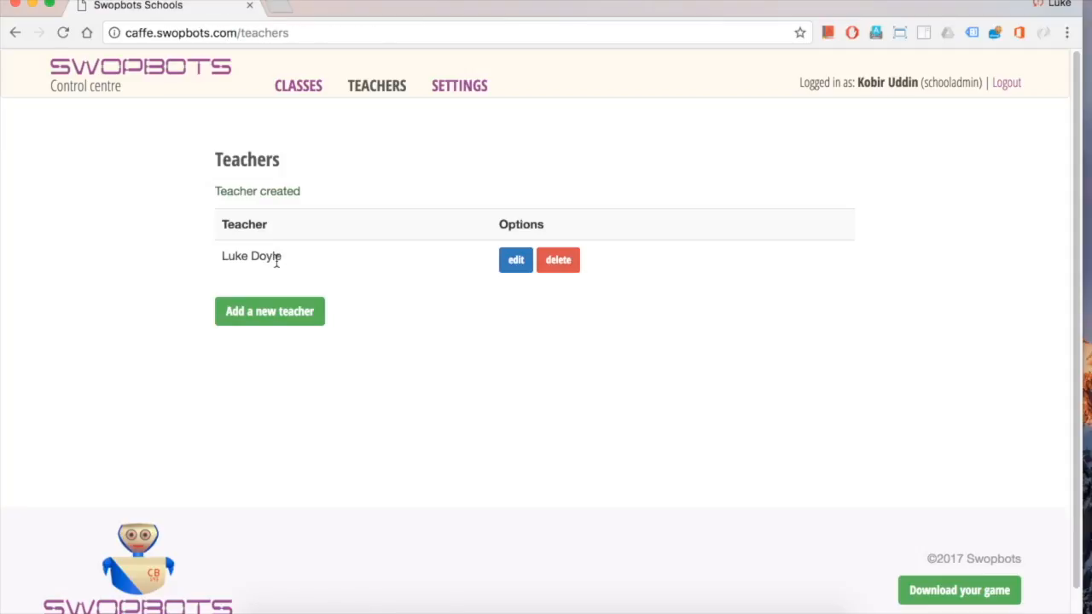
# Log out of the administrator account and log in with the teacher's e-mail and password
pyautogui.click(302, 94)
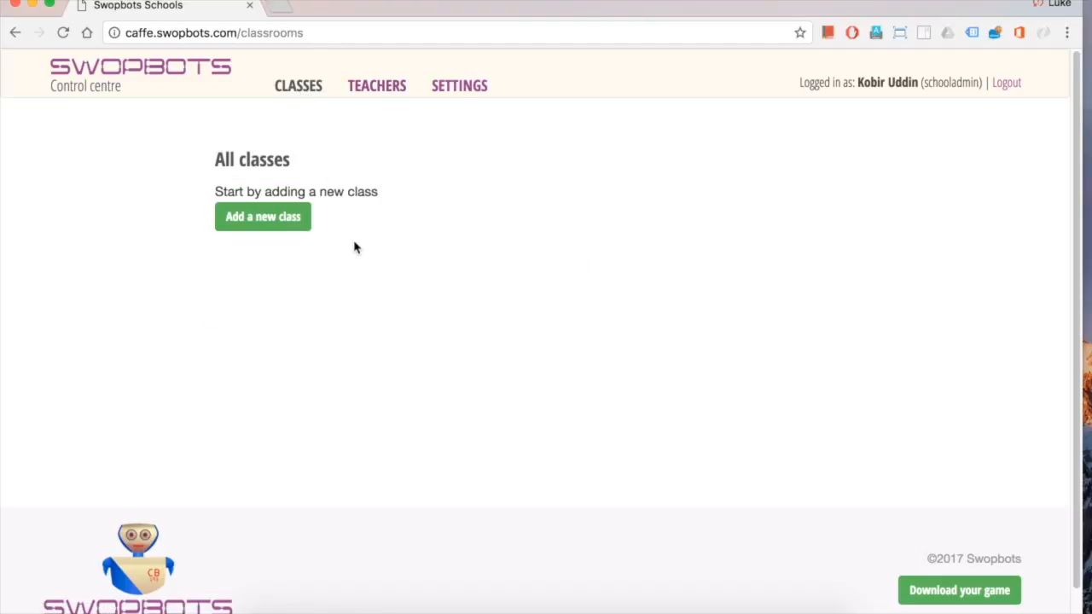
pyautogui.click(1000, 84)
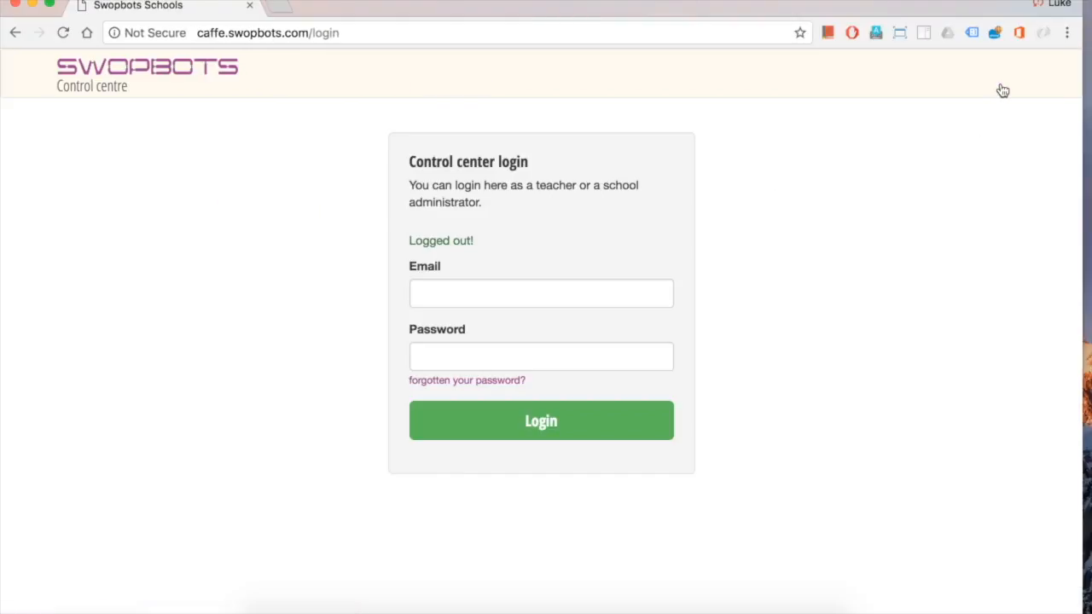
pyautogui.click(518, 288)
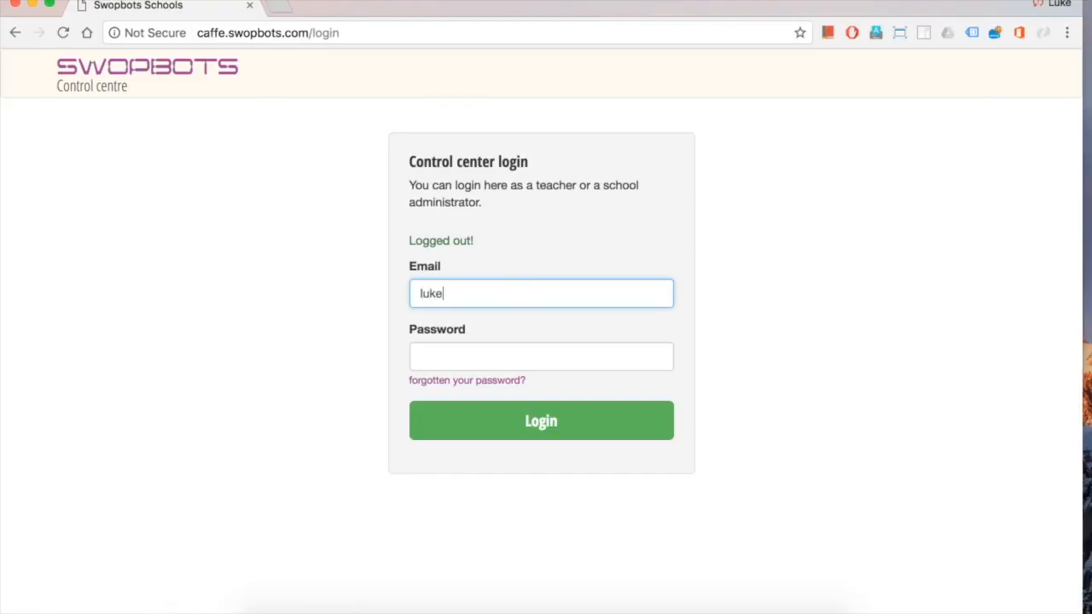
pyautogui.press('Tab')
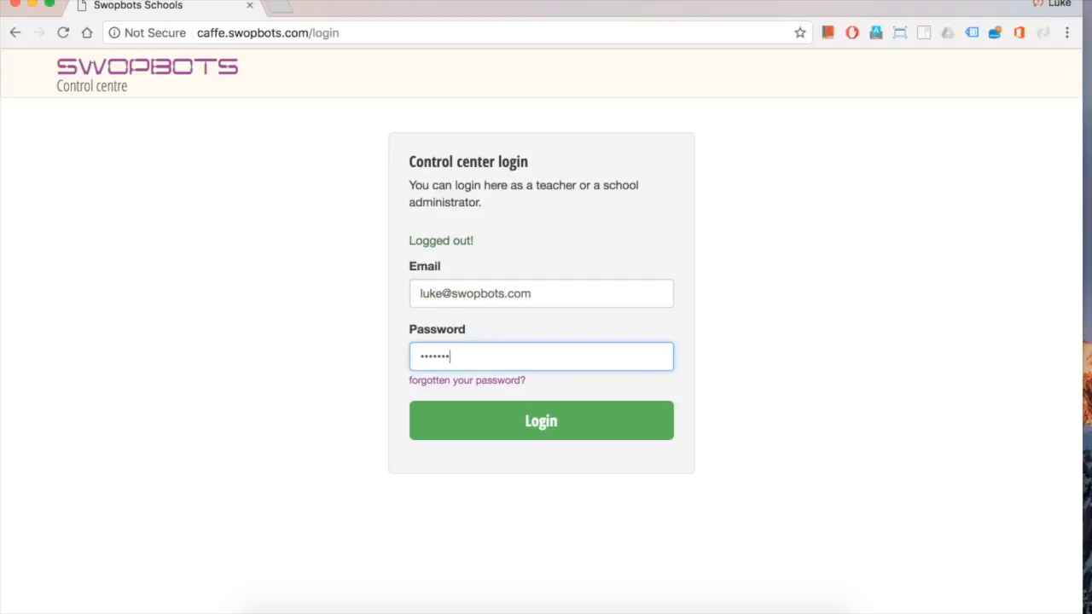
pyautogui.press('Return')
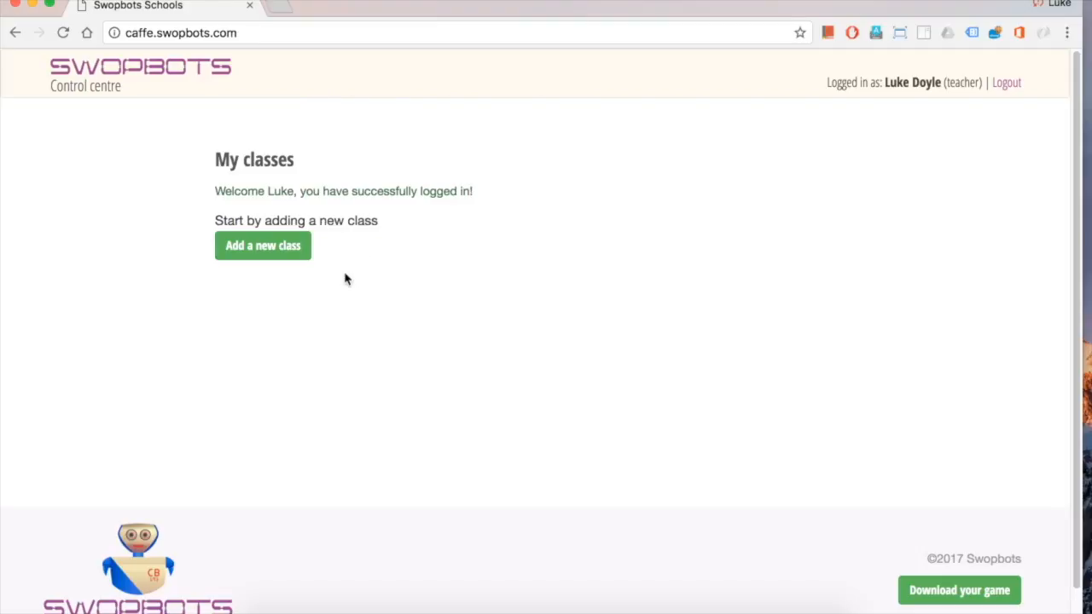
# Create class 3A with a note calling it the teacher's ICT class, and save it
pyautogui.click(289, 248)
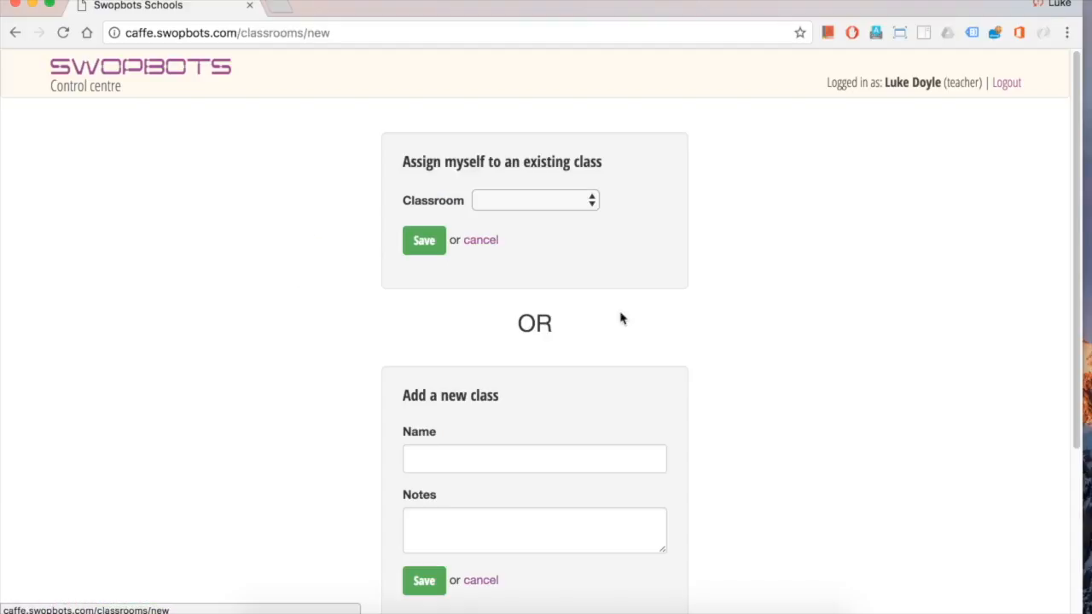
pyautogui.click(593, 203)
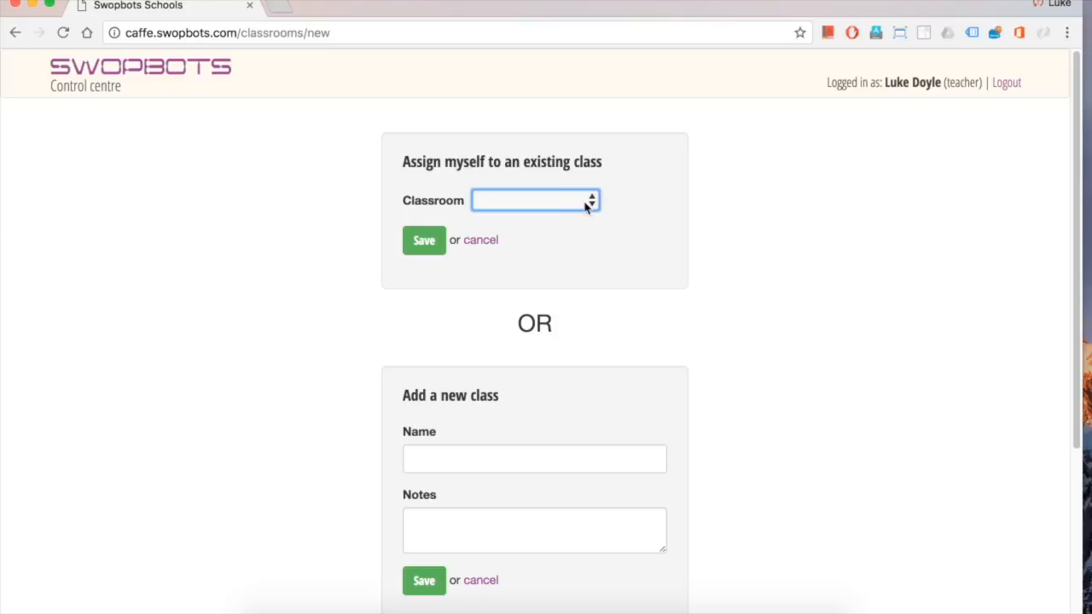
pyautogui.scroll(-3, 588, 209)
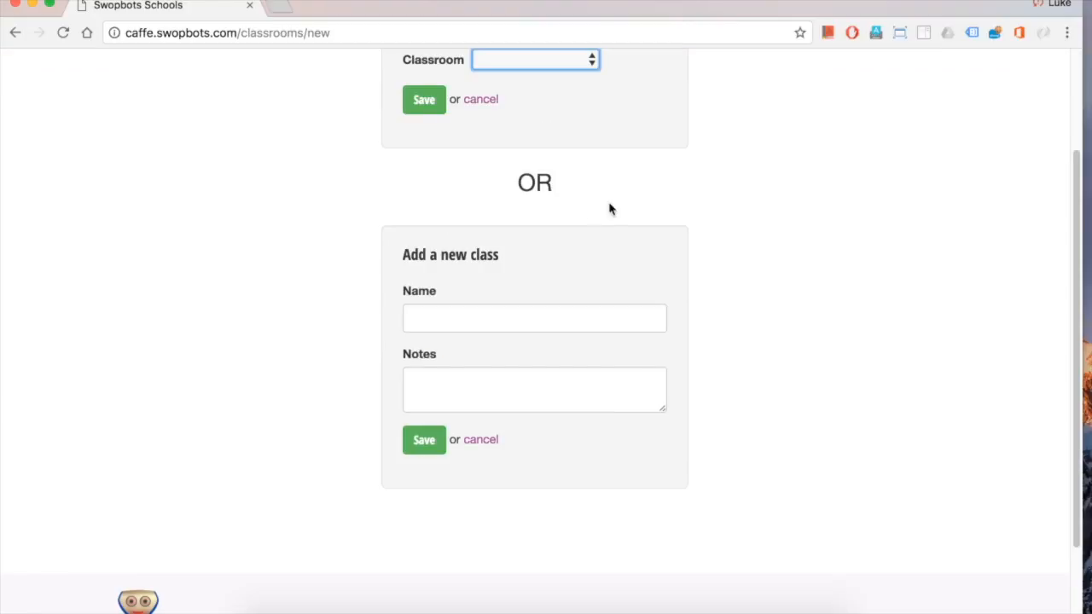
pyautogui.click(473, 319)
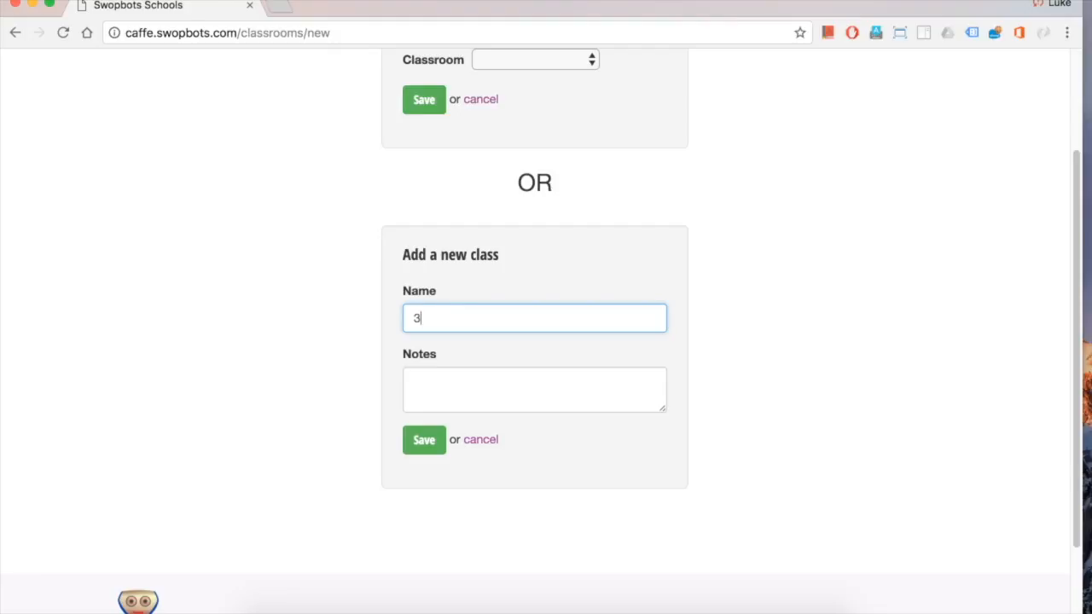
pyautogui.click(489, 384)
pyautogui.write("Mr Doyle's IC")
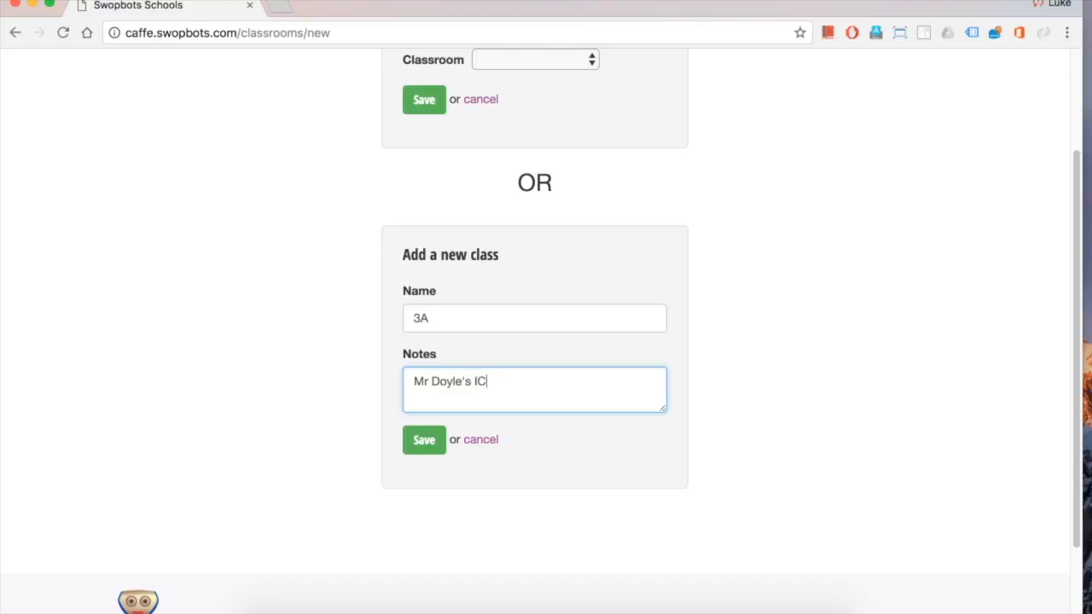
pyautogui.write('T Class')
pyautogui.click(432, 447)
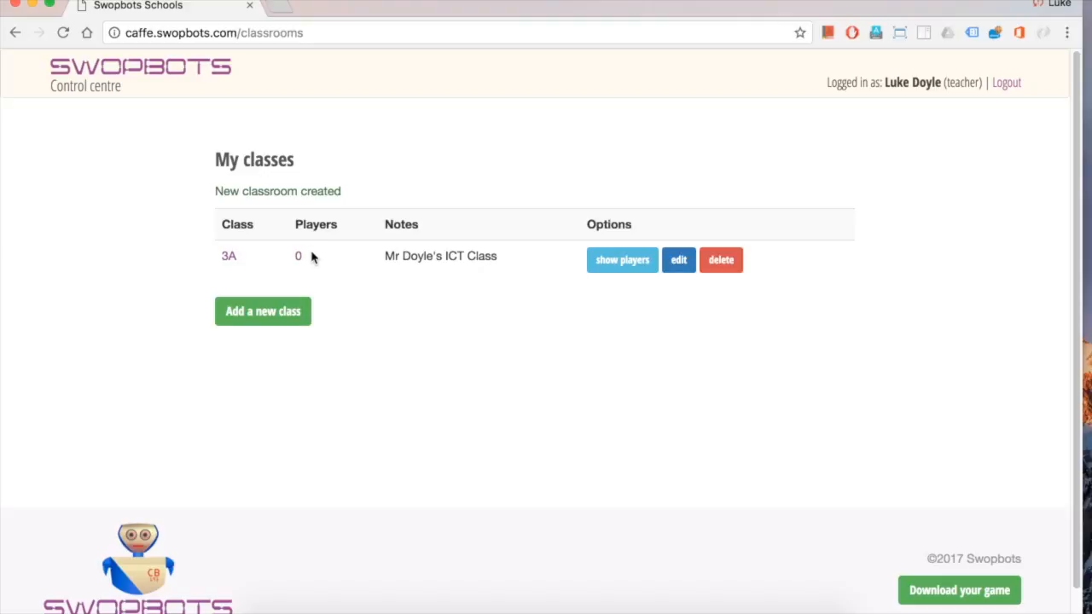
# In class 3A's add-player form, enter the pupil's first and last name and select the auto-filled username
pyautogui.click(615, 261)
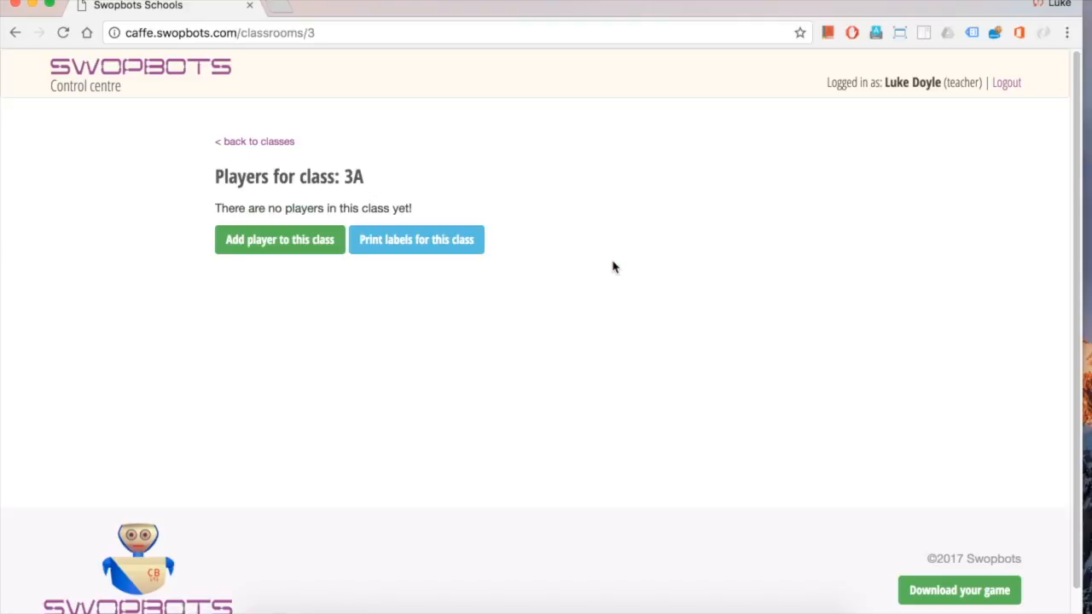
pyautogui.click(294, 248)
pyautogui.click(523, 224)
pyautogui.write('Mary')
pyautogui.press('Tab')
pyautogui.write('Smith')
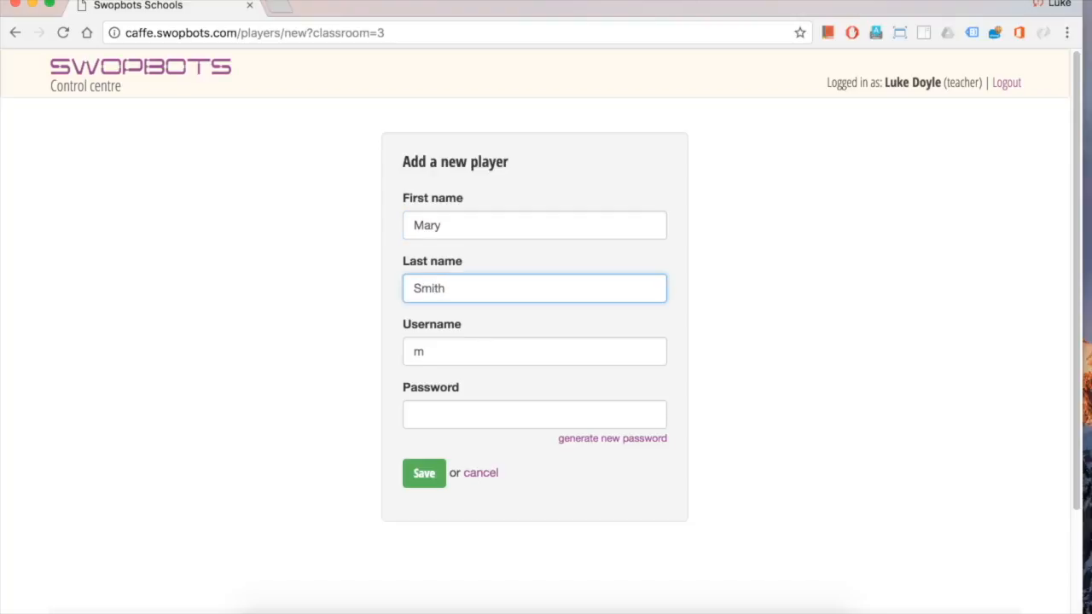
pyautogui.press('Tab')
pyautogui.click(407, 352)
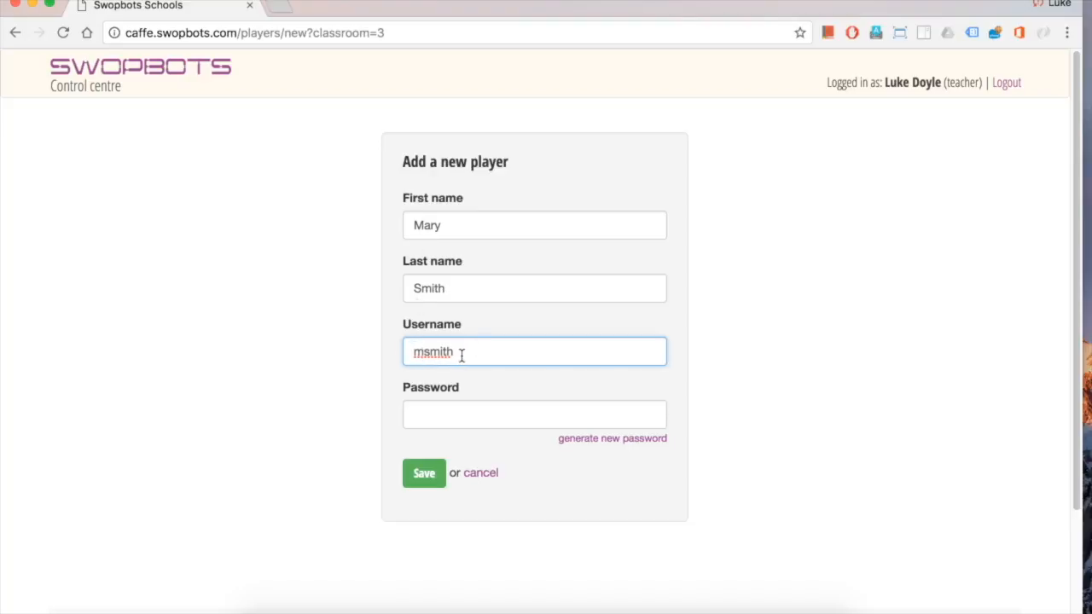
pyautogui.moveTo(469, 355); pyautogui.dragTo(393, 353)
# Shorten the pupil's first name to an initial and fix the last name and username
pyautogui.click(453, 227)
pyautogui.press('BackSpace')
pyautogui.press('BackSpace')
pyautogui.press('BackSpace')
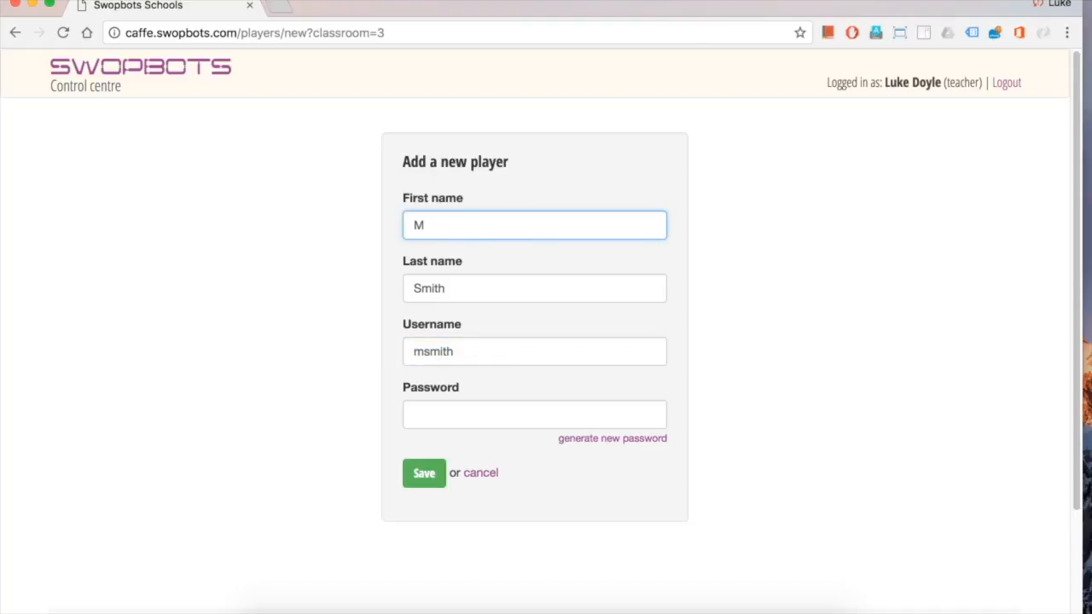
pyautogui.click(459, 282)
pyautogui.press('BackSpace')
pyautogui.write('mith')
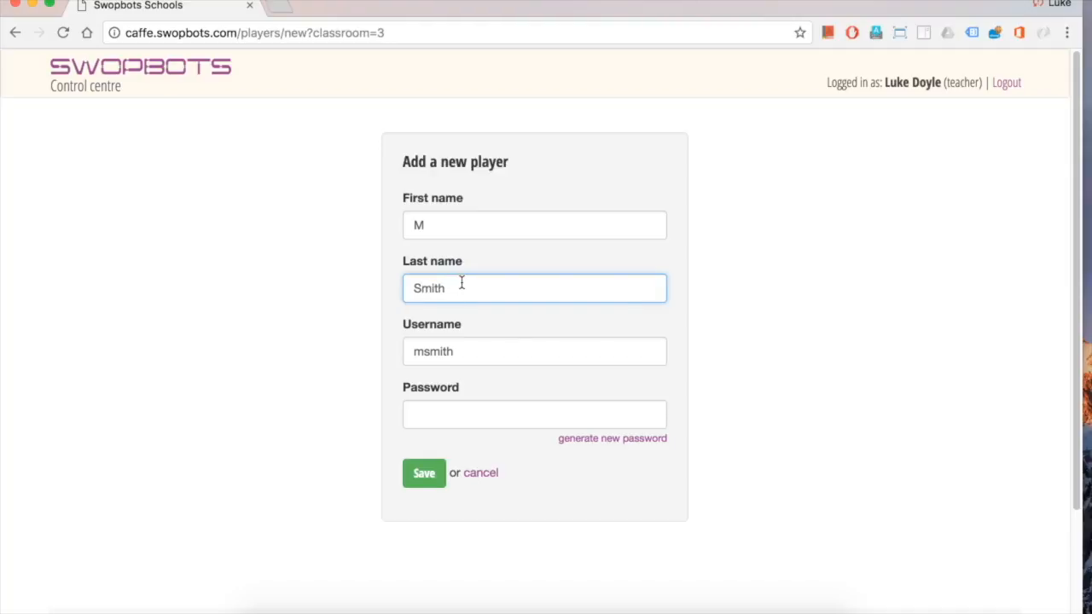
pyautogui.click(467, 351)
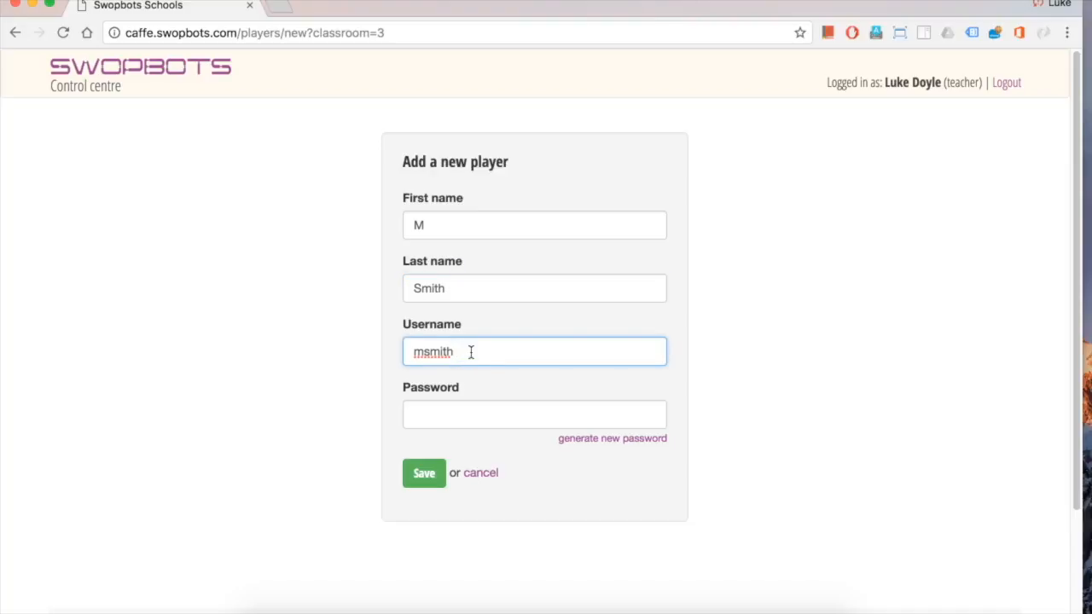
# Generate a random password for the pupil and save them to class 3A
pyautogui.click(453, 413)
pyautogui.click(618, 444)
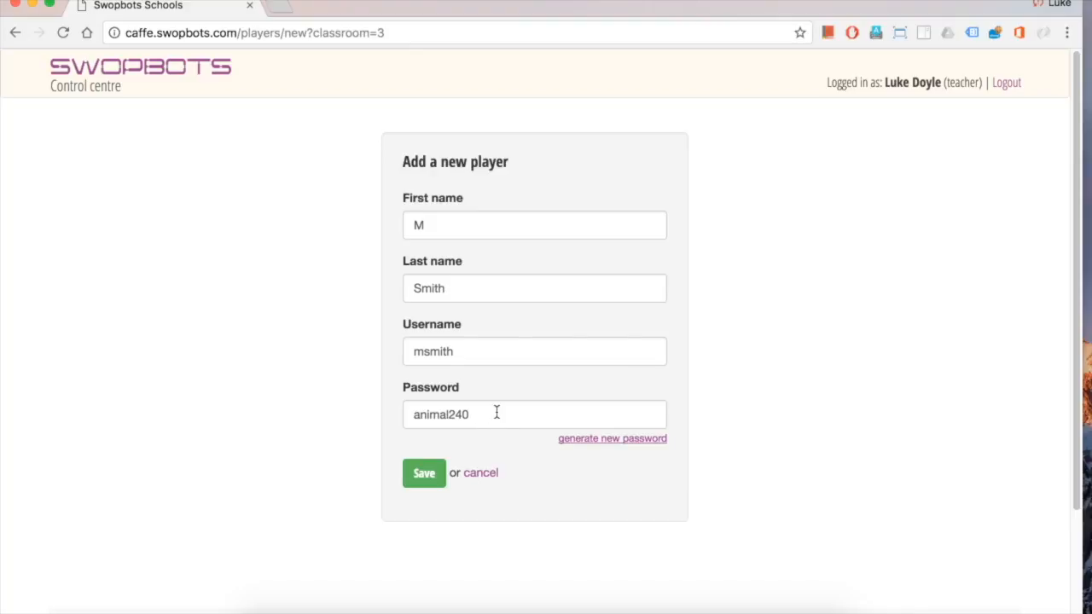
pyautogui.moveTo(503, 413); pyautogui.dragTo(383, 415)
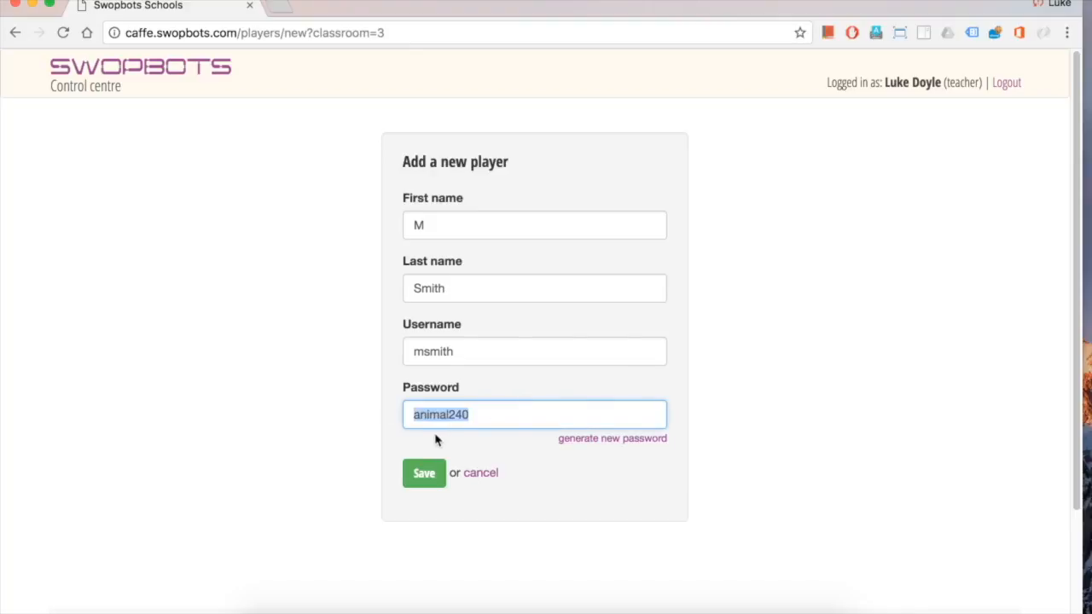
pyautogui.write('123')
pyautogui.click(597, 440)
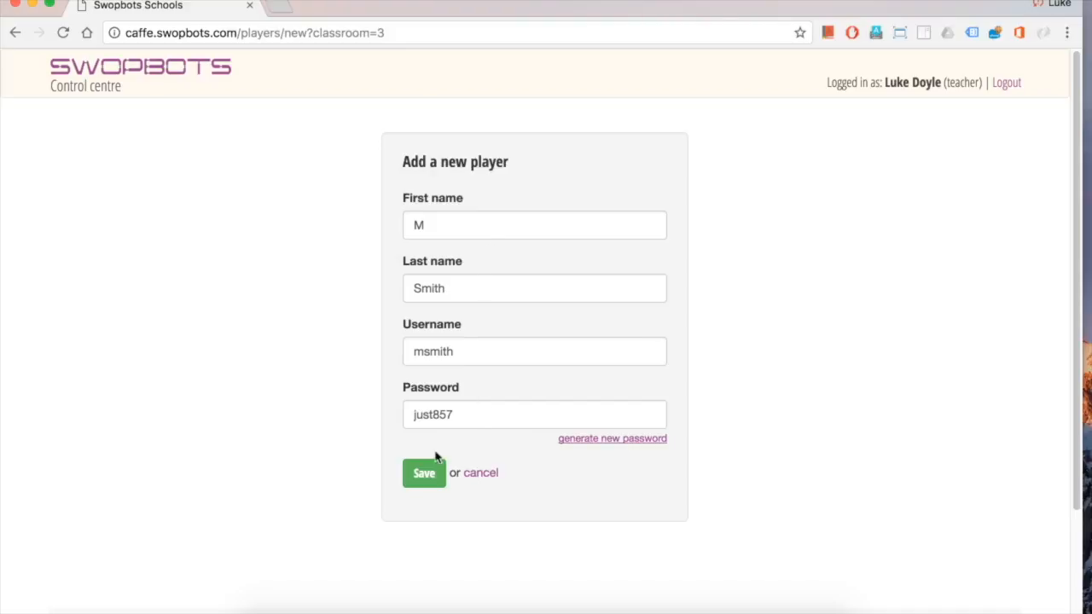
pyautogui.click(425, 483)
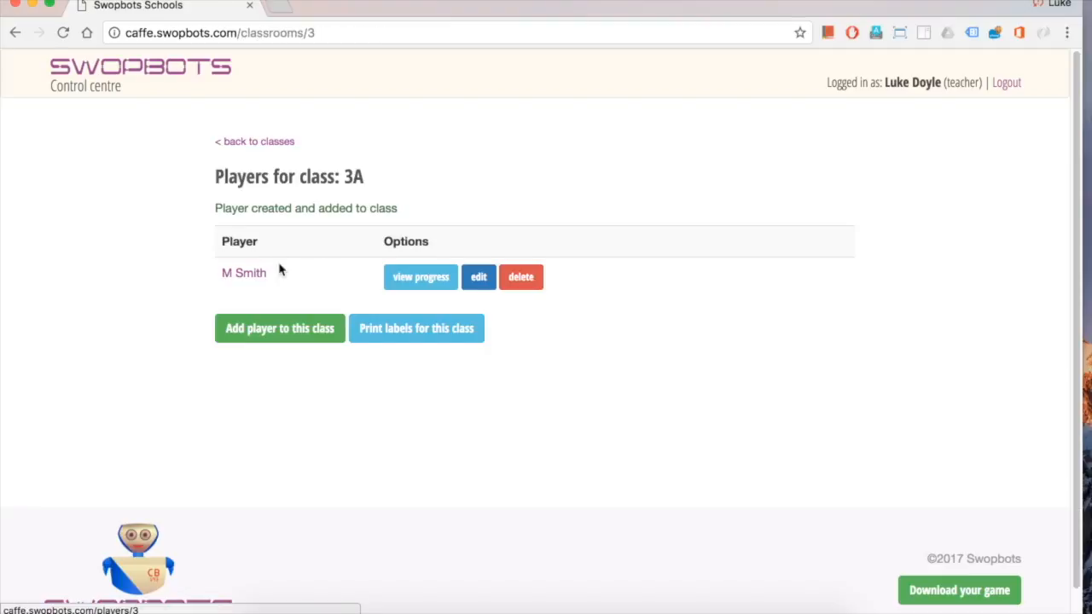
pyautogui.click(281, 329)
# Enter the second pupil's first-name initial and surname, keeping the auto-filled username
pyautogui.click(477, 229)
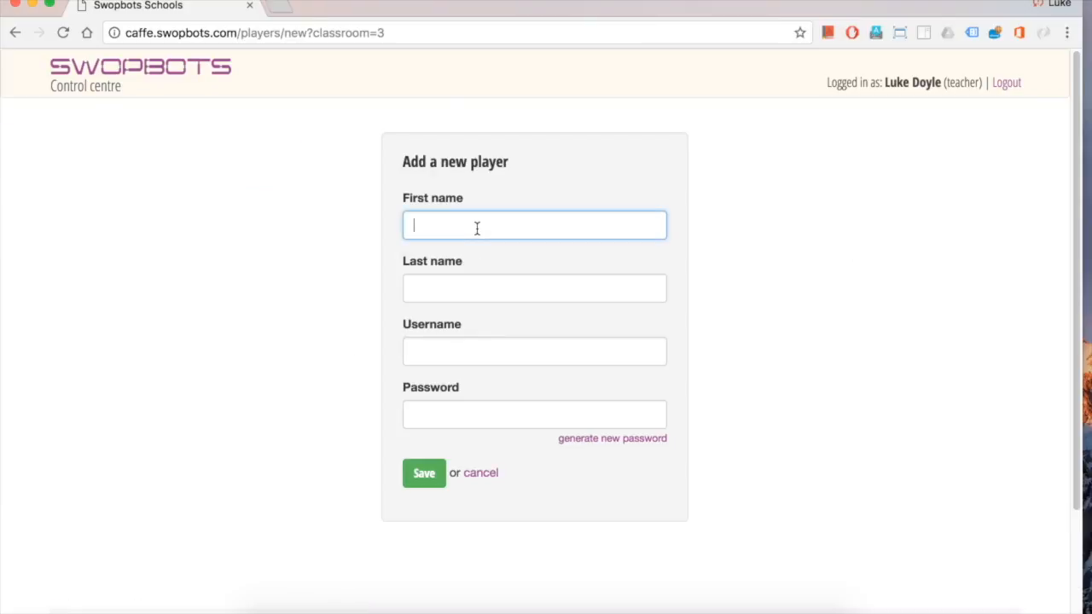
pyautogui.write('J')
pyautogui.press('Tab')
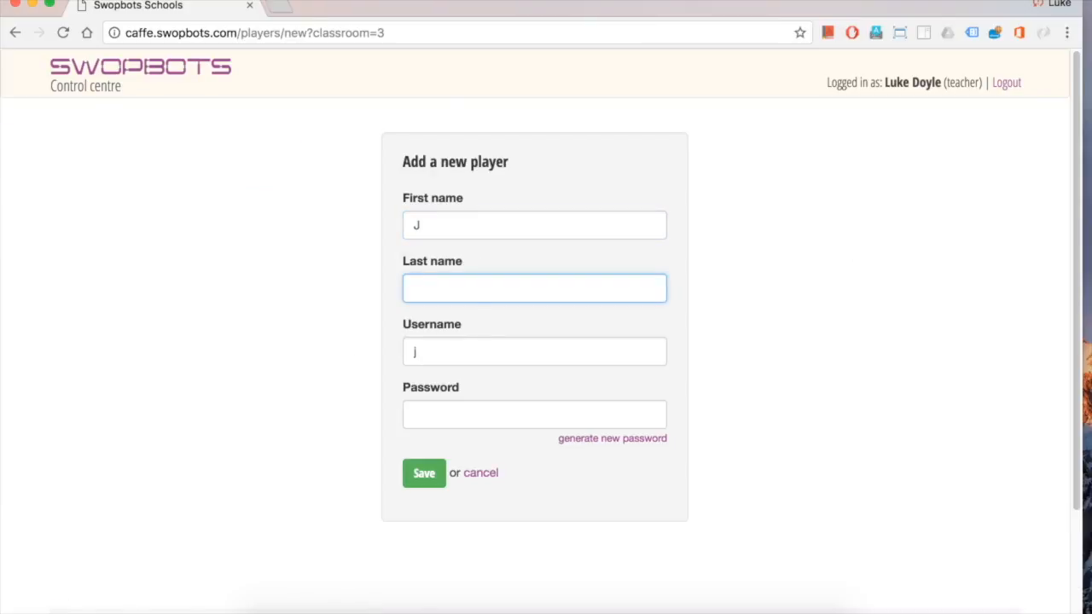
pyautogui.write('Brown')
pyautogui.click(500, 350)
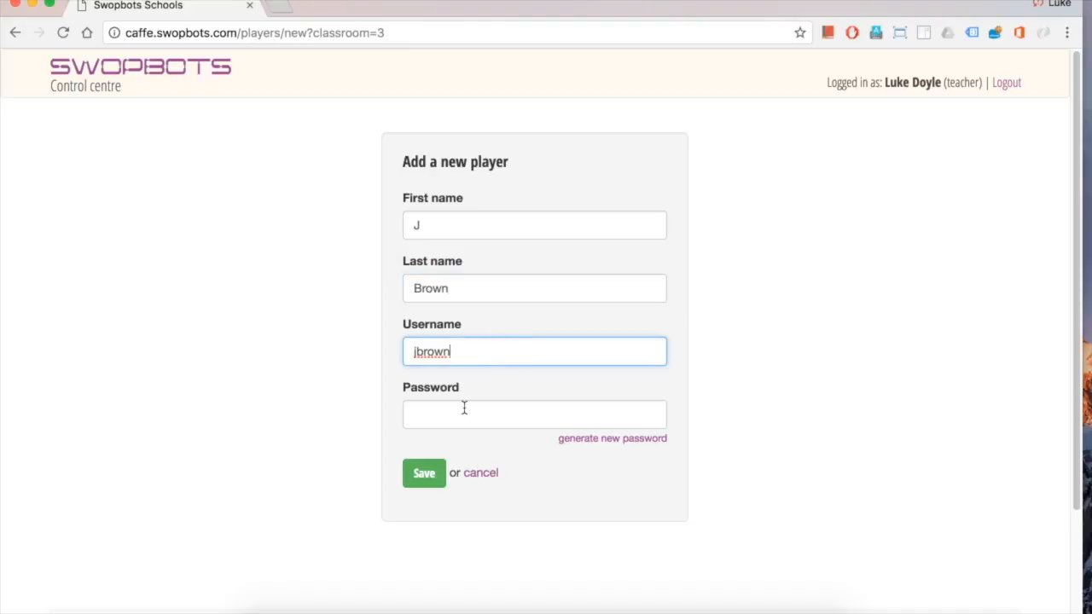
# Regenerate the password several times until satisfied, then save the second pupil
pyautogui.click(603, 442)
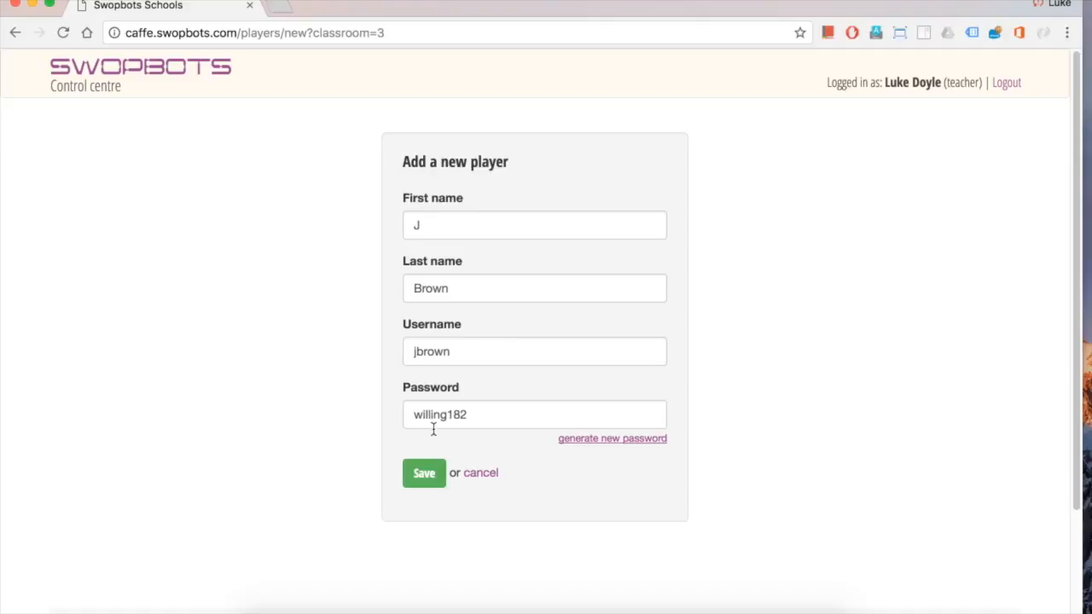
pyautogui.click(606, 443)
pyautogui.click(606, 443)
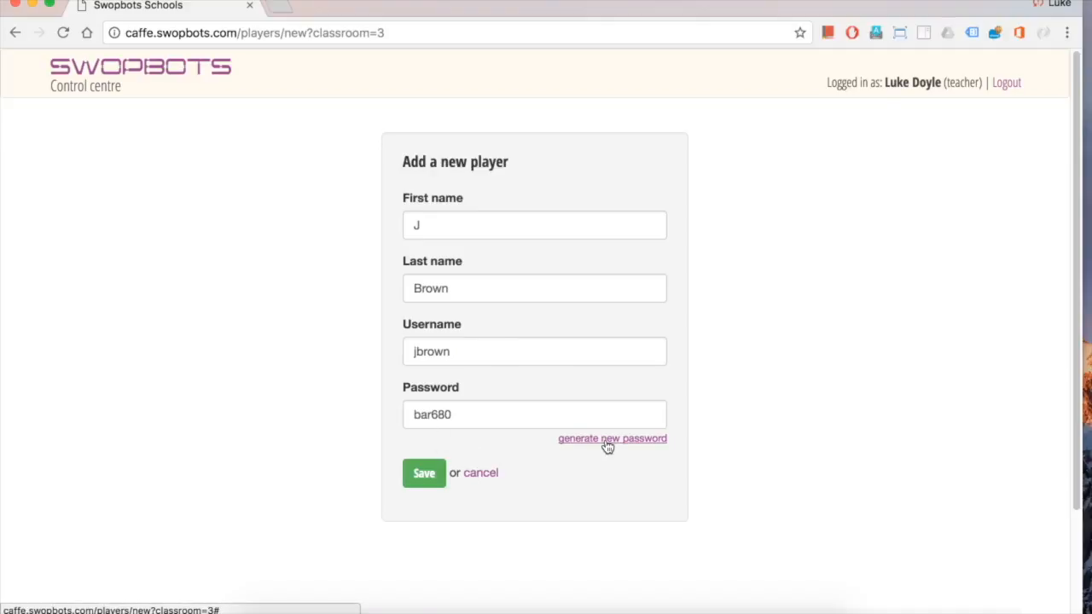
pyautogui.click(585, 445)
pyautogui.click(584, 445)
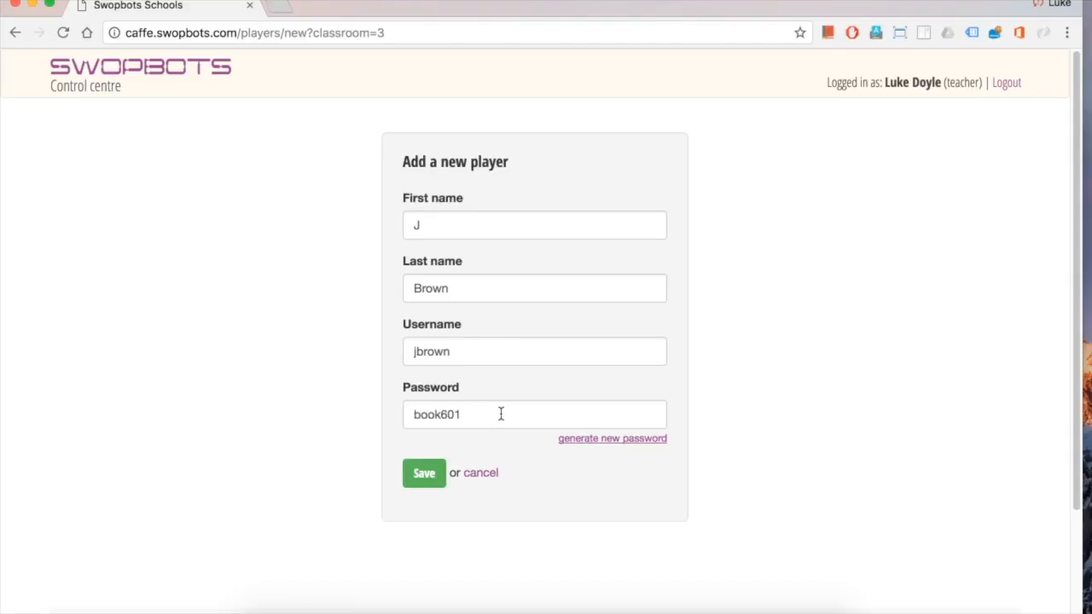
pyautogui.click(424, 482)
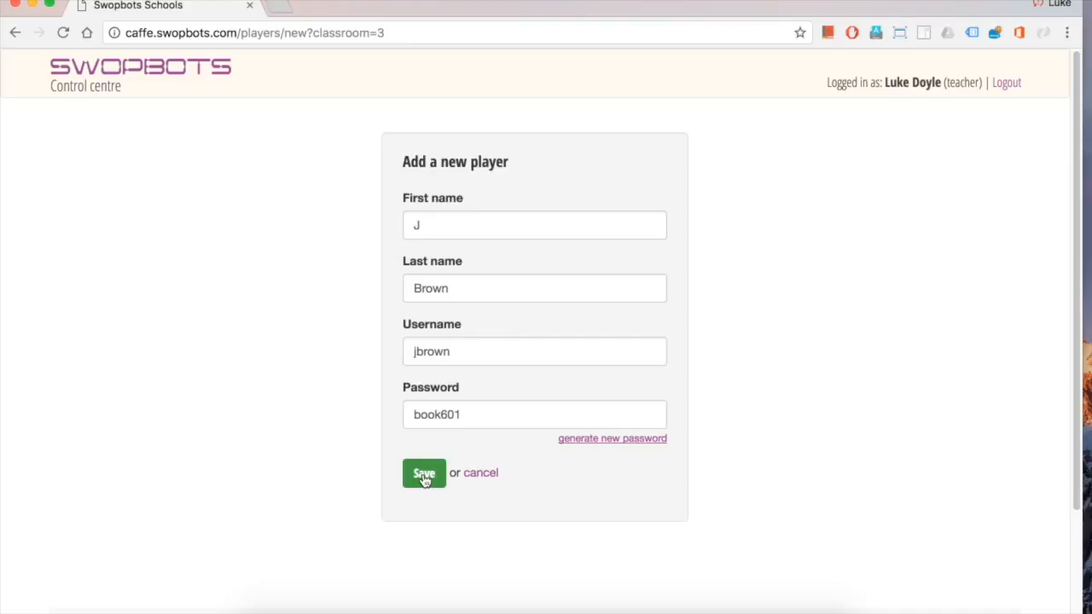
pyautogui.click(424, 476)
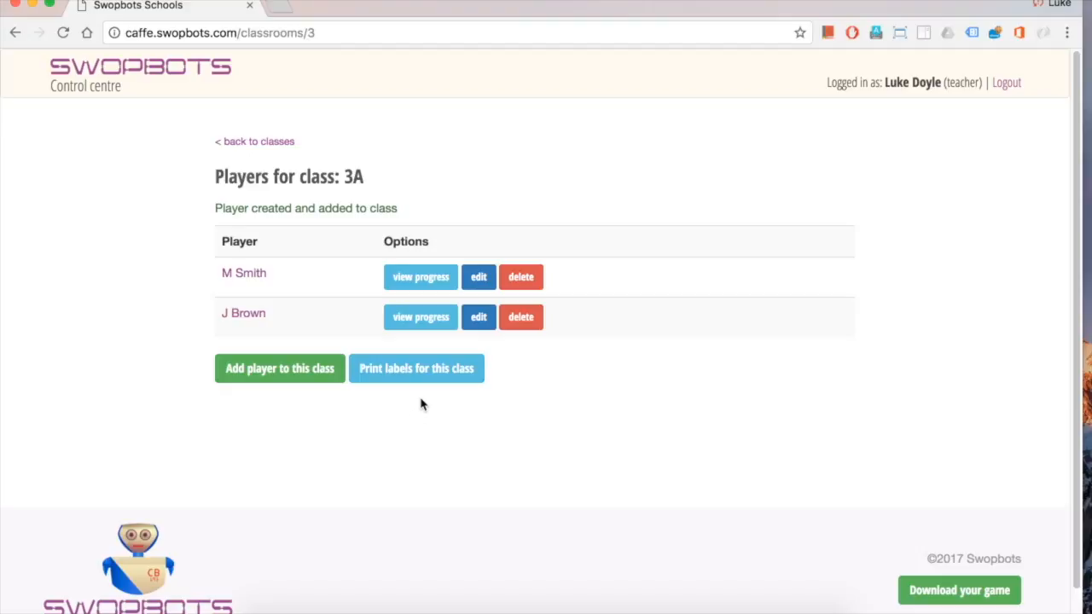
# Print class 3A's login labels and open the downloaded 3a-logins PDF
pyautogui.click(422, 371)
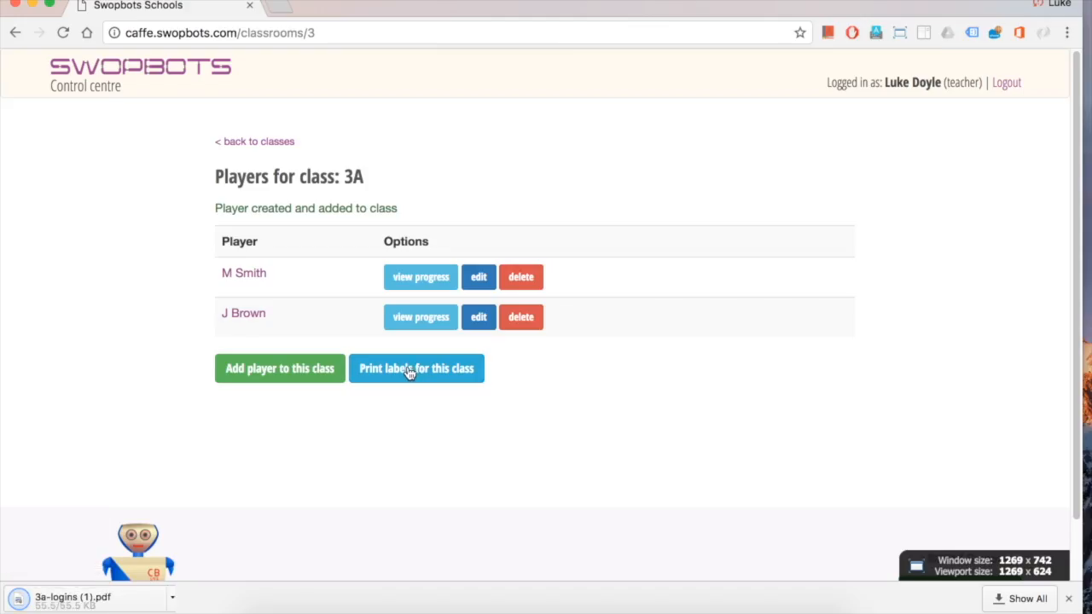
pyautogui.click(107, 599)
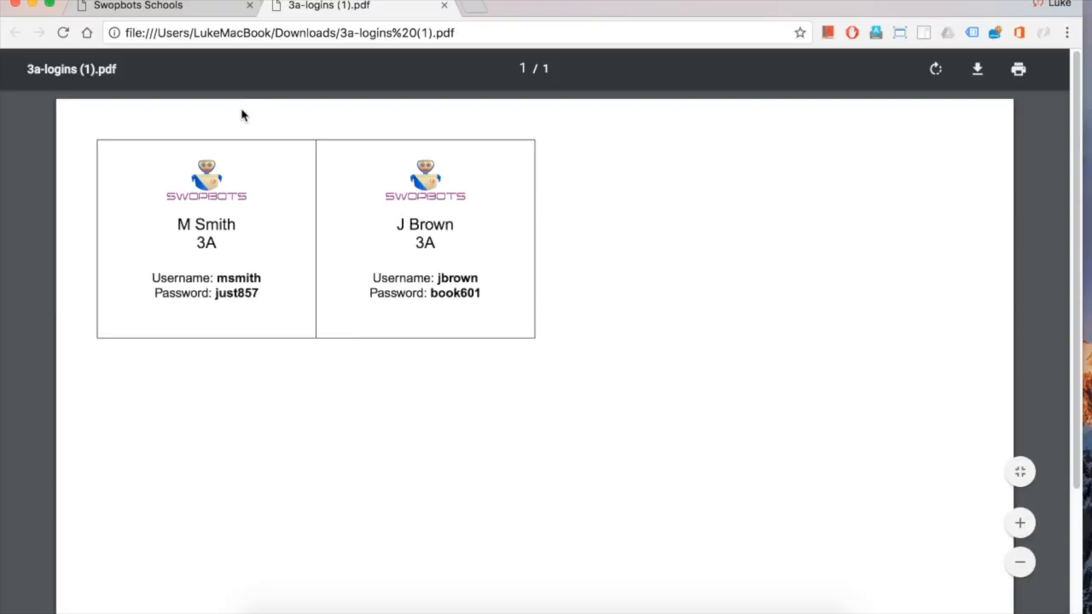
pyautogui.click(183, 13)
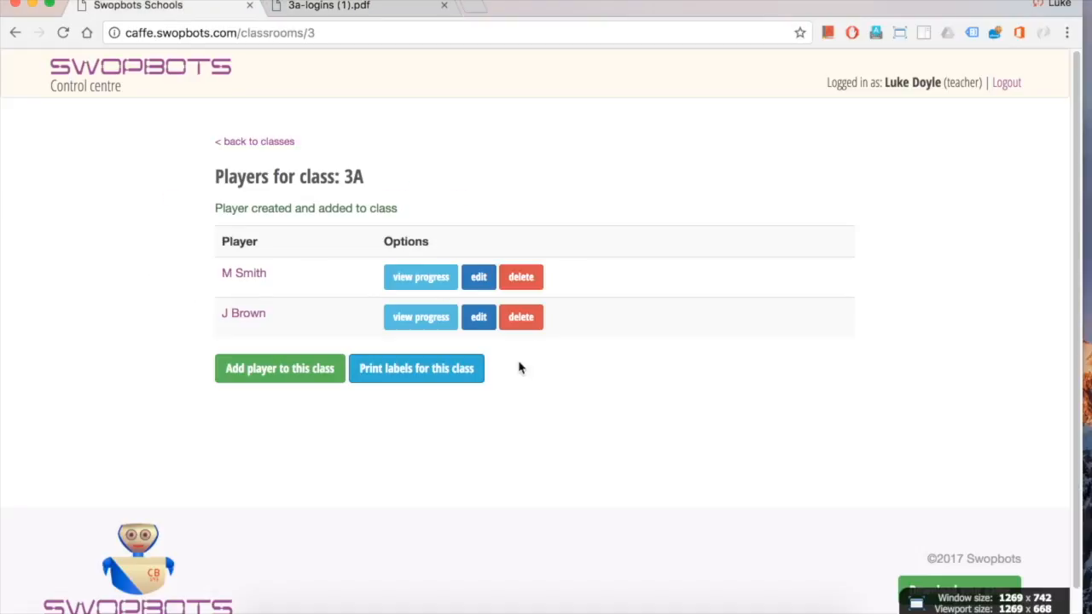